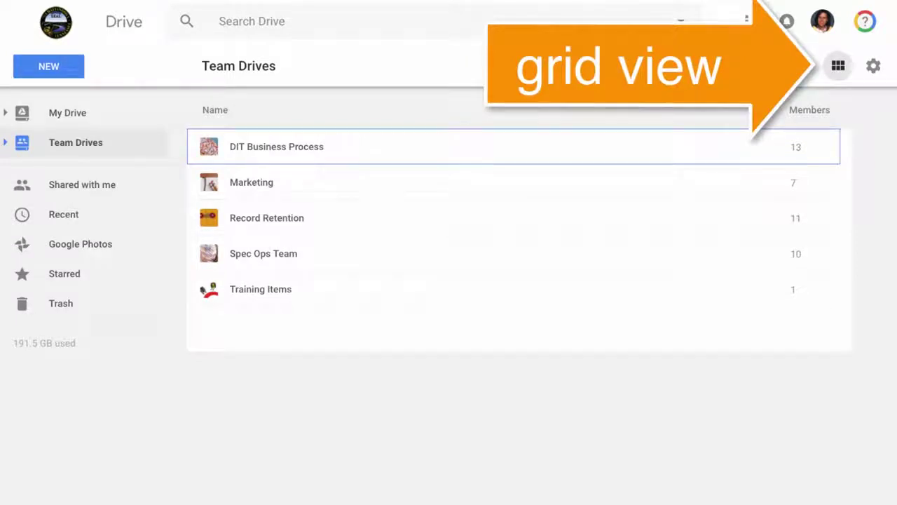
- Switch the Team Drives list to grid view with thumbnail cards
{"action": "key", "text": "v"}
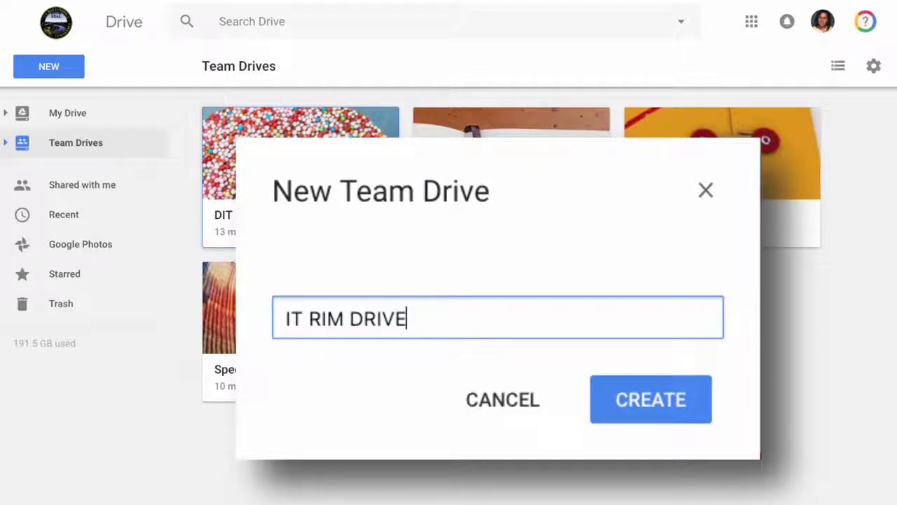
- Confirm creation of the Team Drive named 'IT RIM DRIVE'
{"action": "key", "text": "Return"}
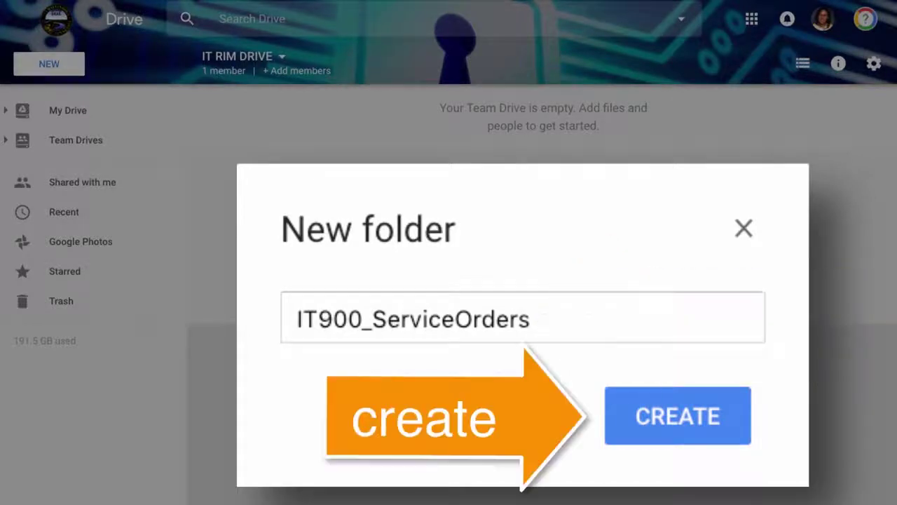
- Create the IT900_ServiceOrders and IT901_HardwareInventory folders in IT RIM DRIVE
{"action": "key", "text": "Return"}
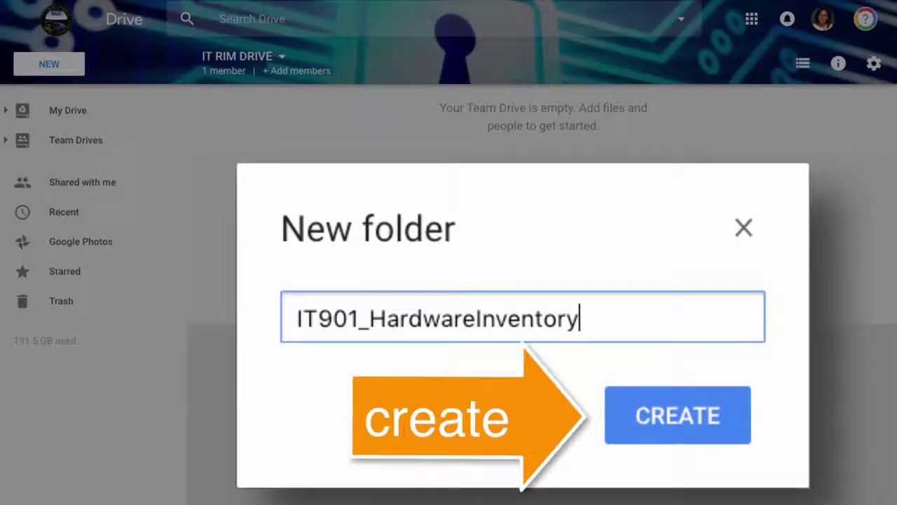
{"action": "key", "text": "Return"}
{"action": "key", "text": "Return"}
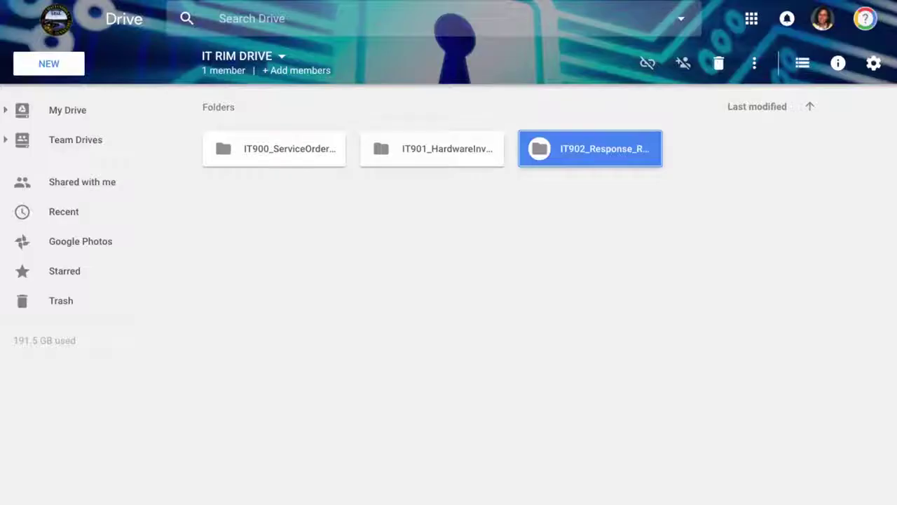